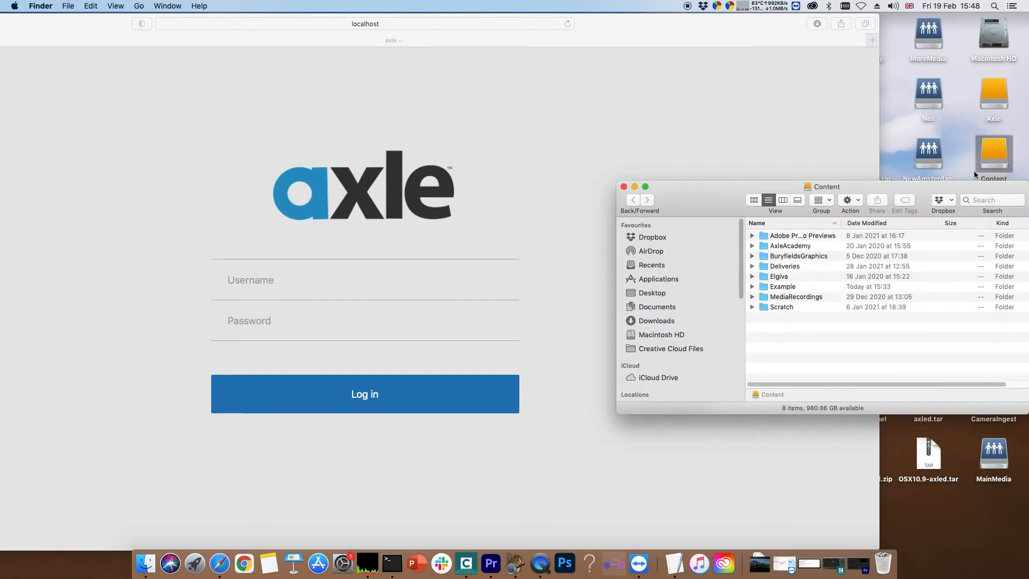
- Look inside the Example folder on the Content drive, return to the drive's folder list and move its window aside
double_click(764, 290)
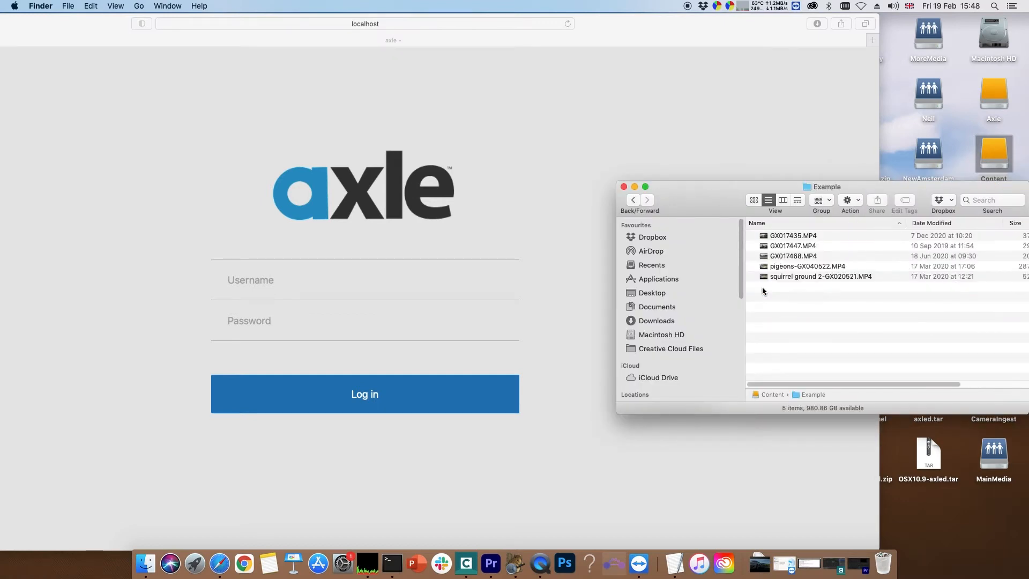
left_click(632, 200)
left_click_drag(702, 196, 933, 202)
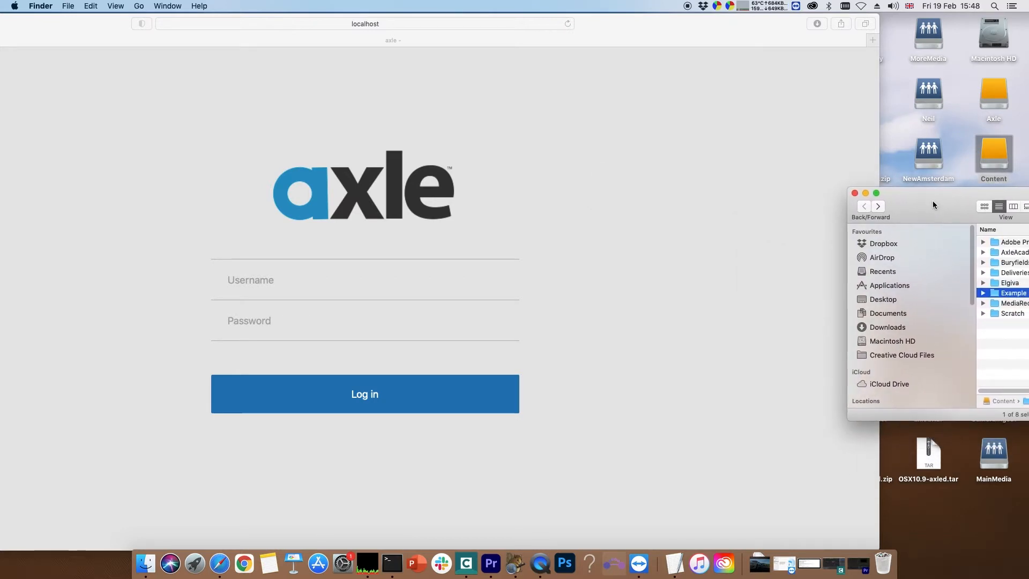
- Switch to the enlarged Safari window and log in to axle with the username axle and the account password
double_click(631, 20)
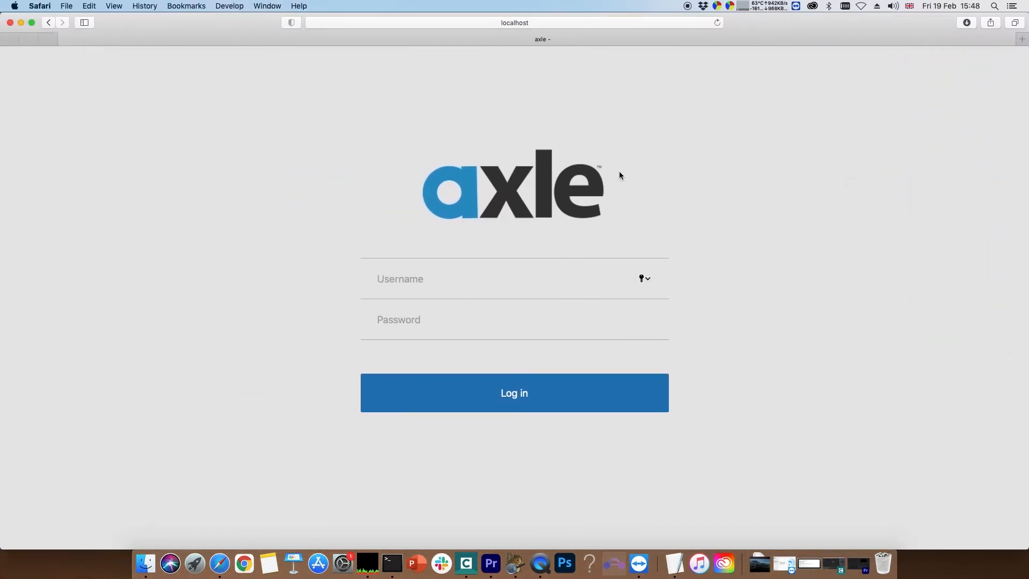
left_click(401, 282)
type("axle")
key("Tab")
type("ax••••••")
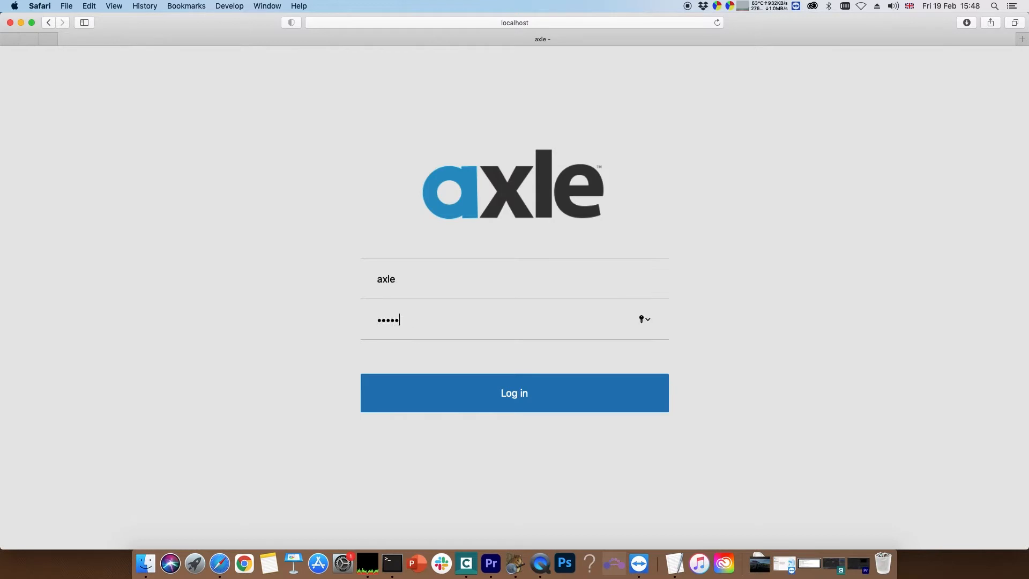
key("Return")
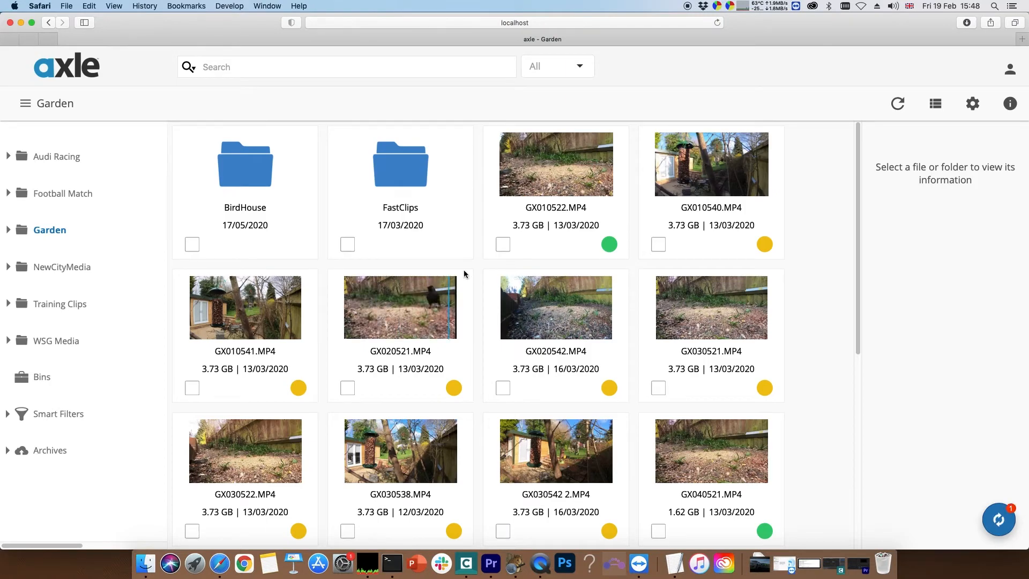
- Open the catalog settings in axle's administration and examine the file path and proxy path of the AxleAcademy catalog
left_click(1010, 68)
left_click(959, 125)
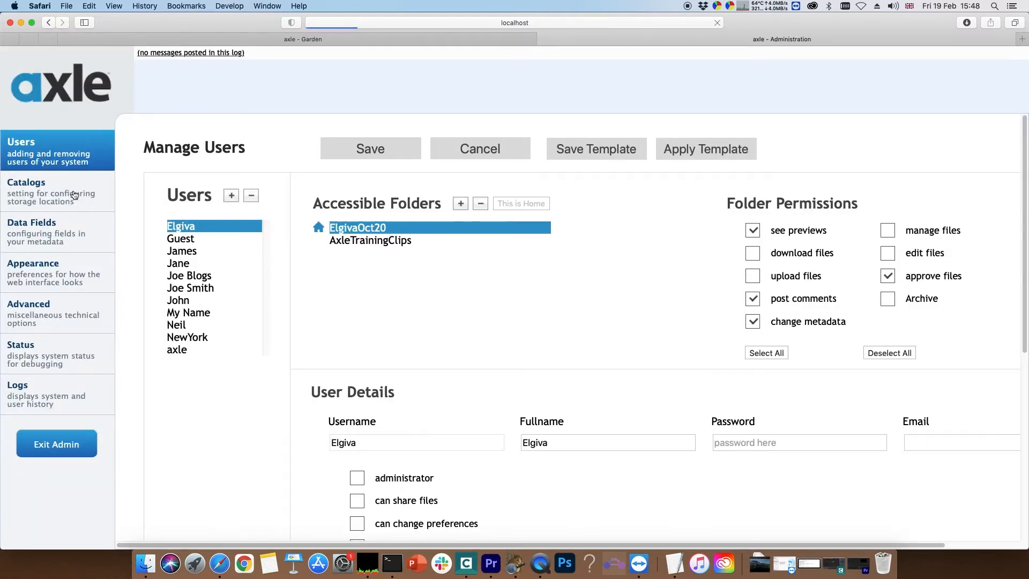
left_click(75, 195)
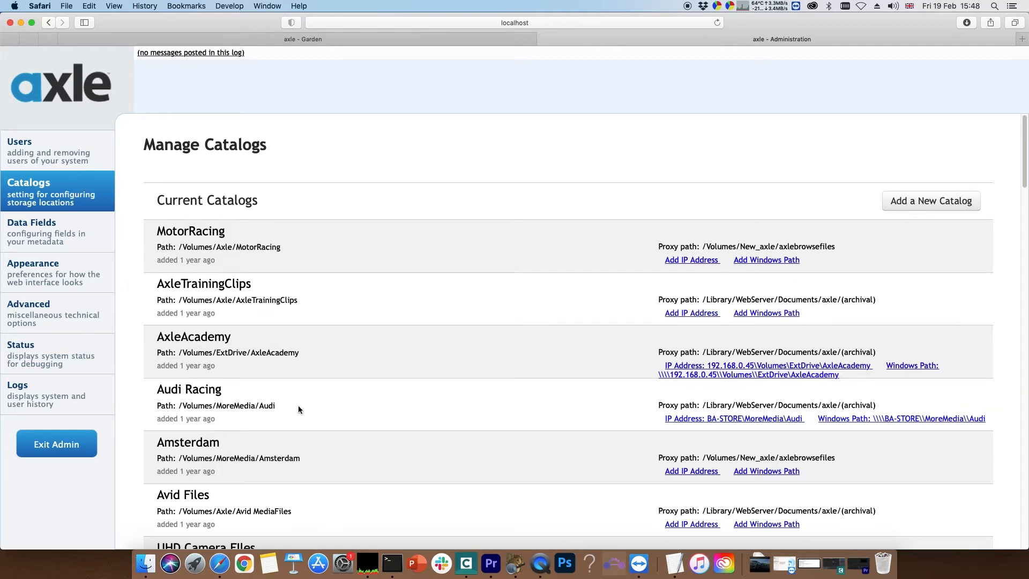
triple_click(259, 352)
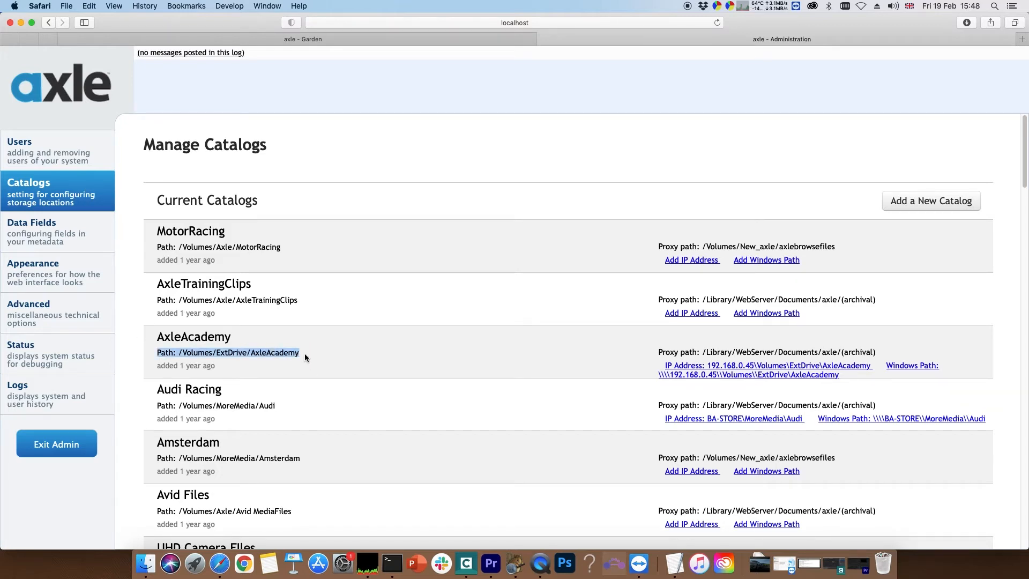
left_click_drag(702, 352, 882, 355)
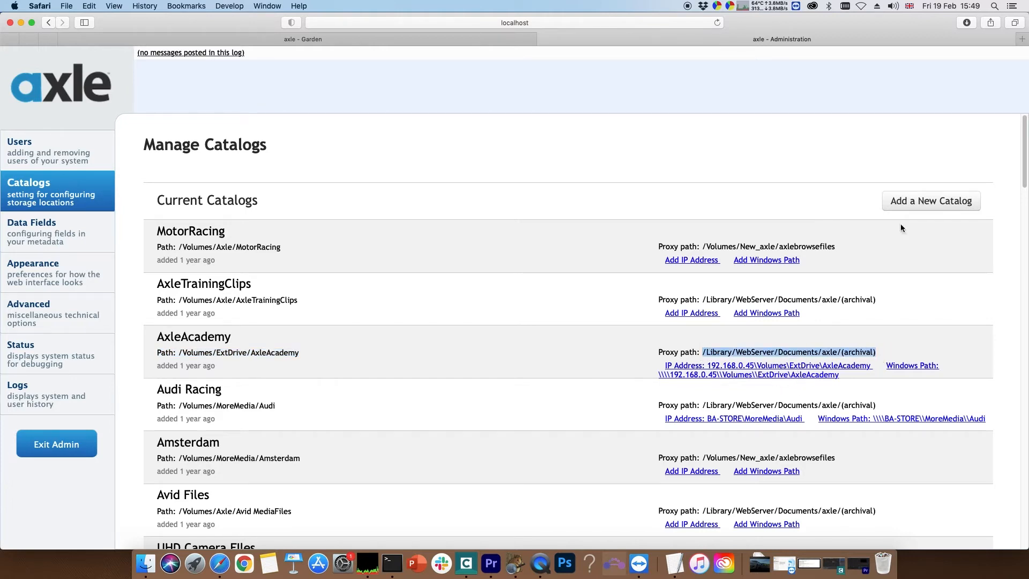
- Start a new catalog and set its path to /Volumes/Content/Example using the Example folder from the Finder window
left_click(920, 205)
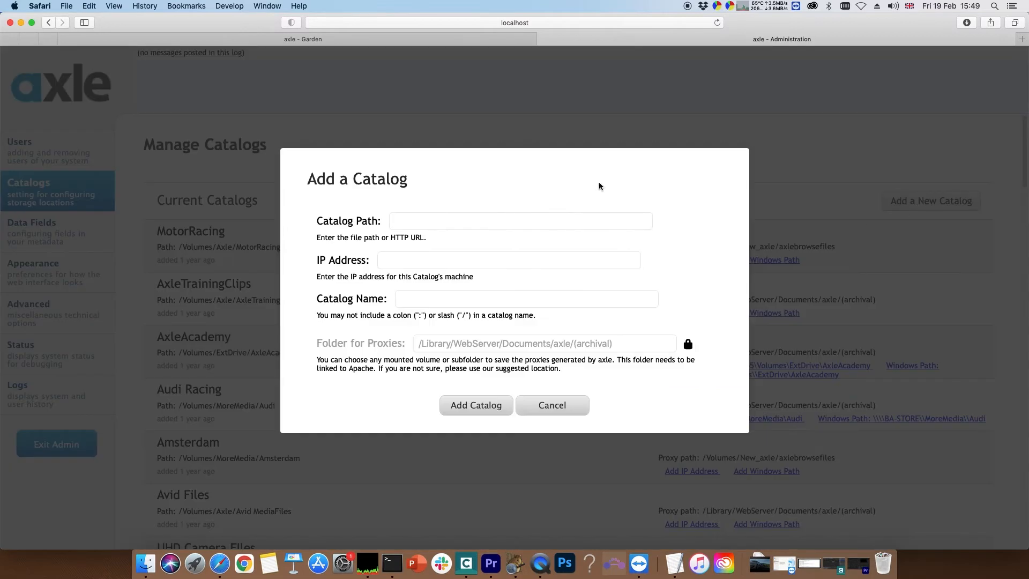
left_click_drag(831, 23, 739, 27)
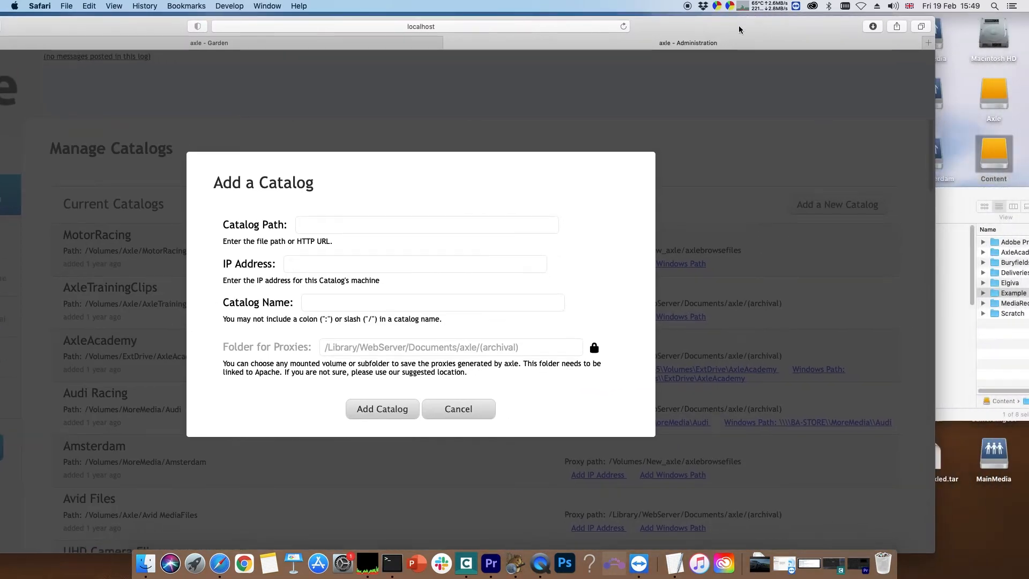
left_click_drag(946, 203, 859, 191)
left_click_drag(908, 282, 366, 229)
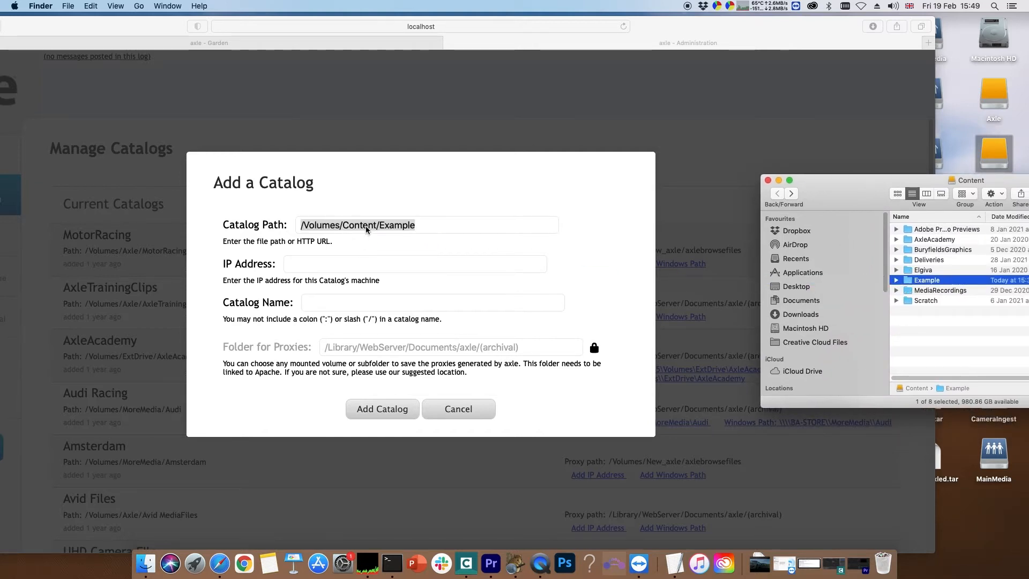
left_click_drag(660, 25, 751, 23)
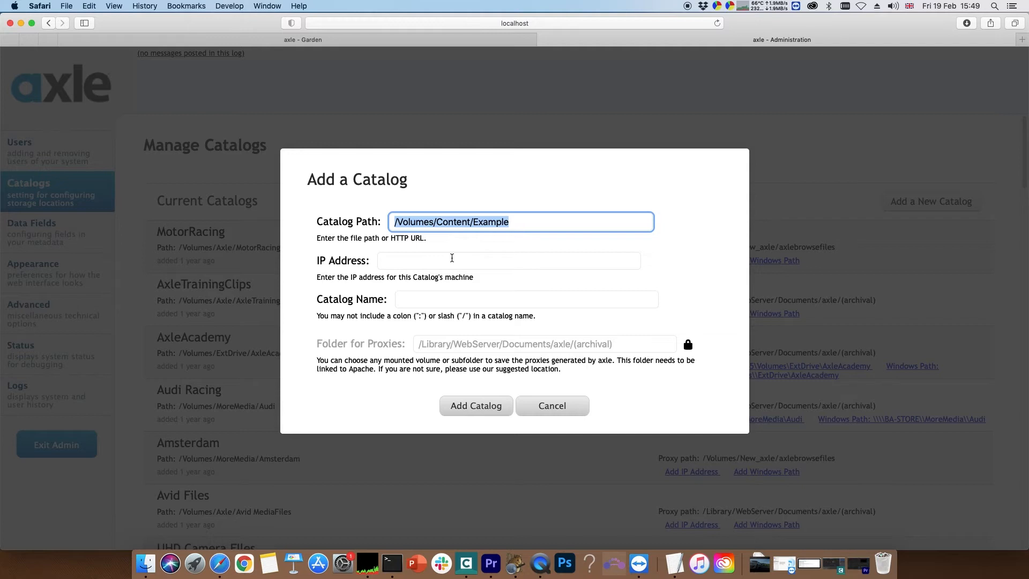
- Name the catalog Creating, leave the IP address empty and the suggested proxy folder in place, and add the catalog
left_click(452, 258)
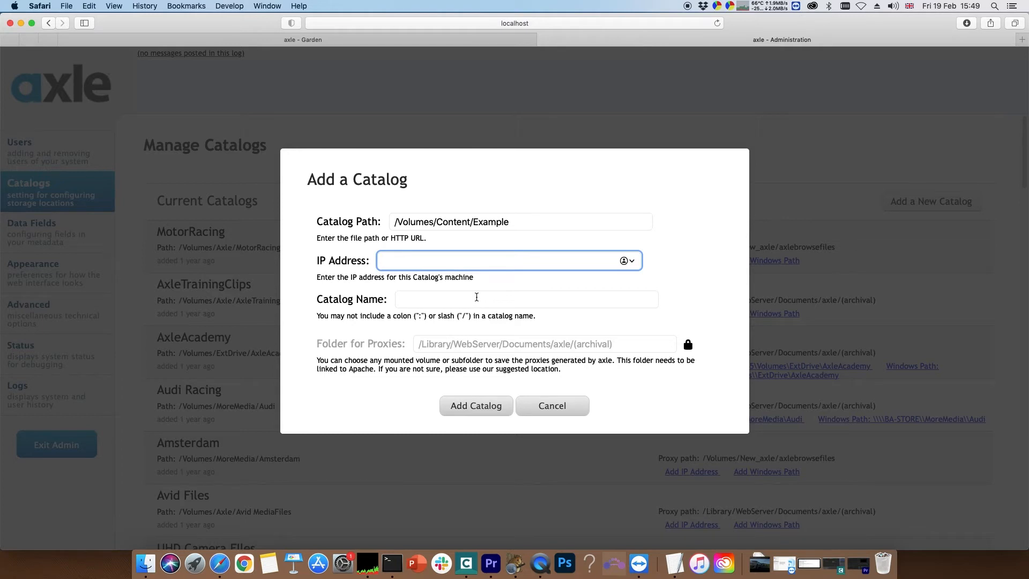
left_click(476, 297)
type("Creating")
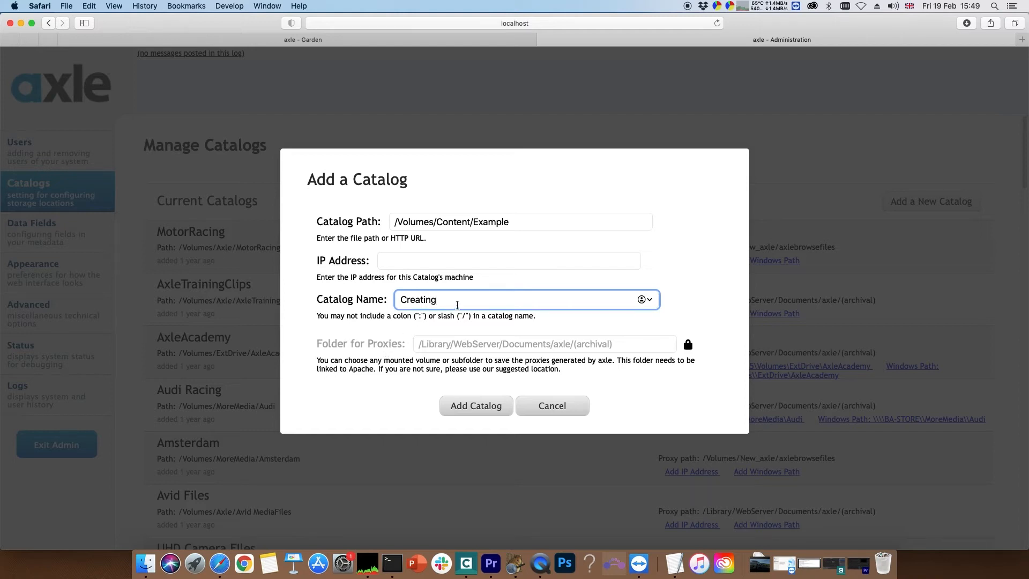
left_click(485, 344)
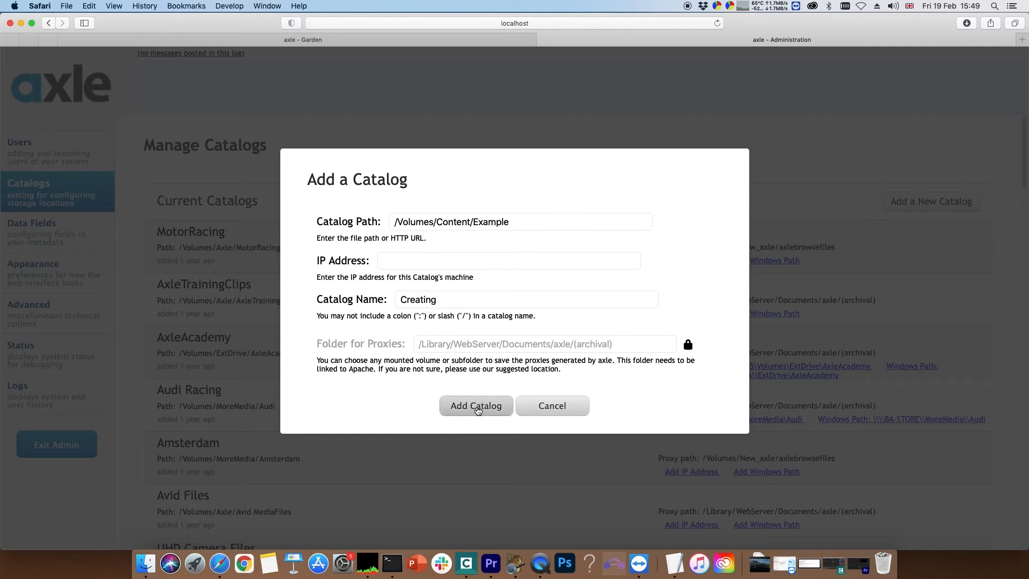
left_click(477, 407)
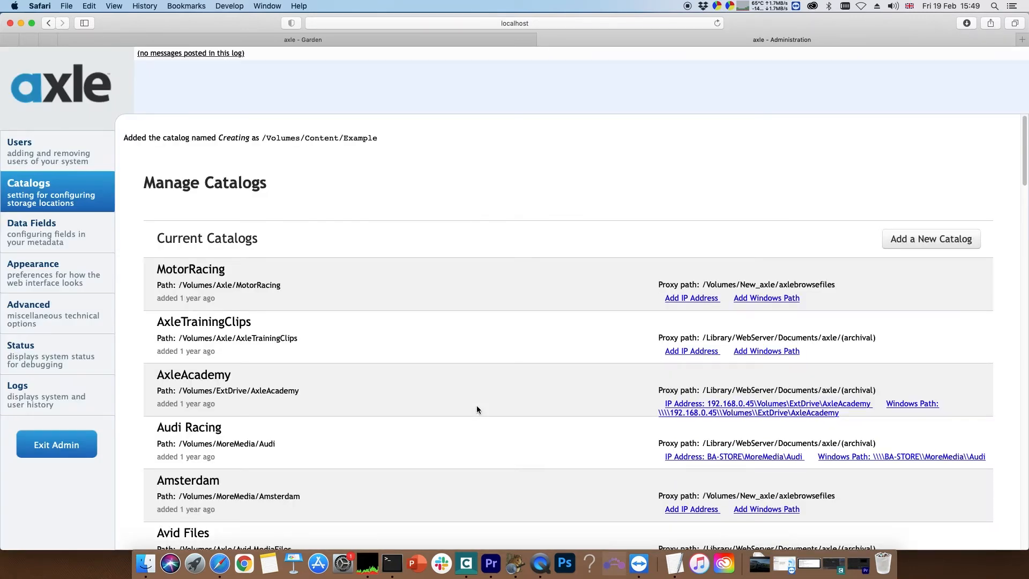
scroll(477, 407, "down", 8)
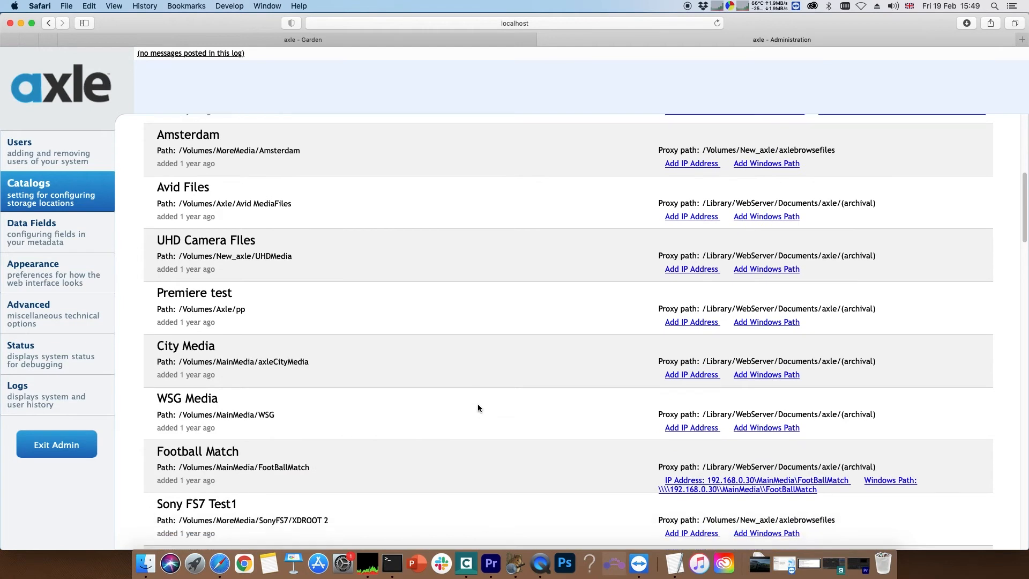
scroll(477, 407, "down", 20)
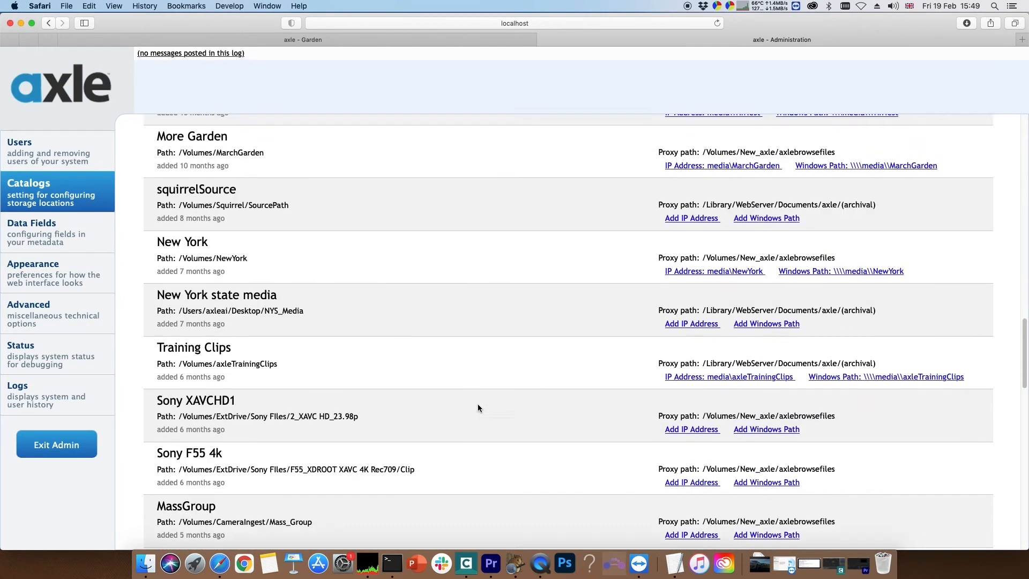
scroll(478, 407, "down", 13)
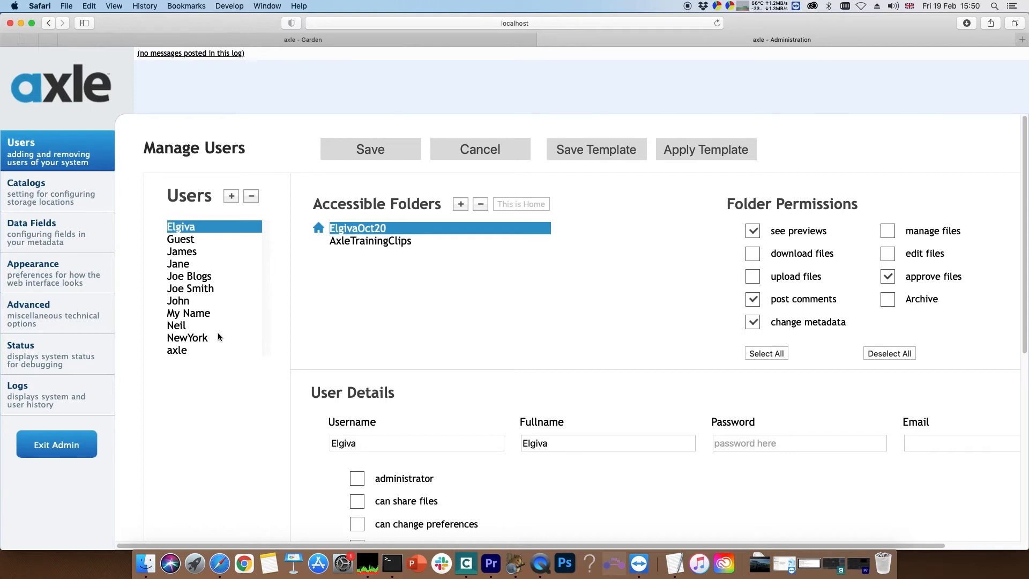
- Add the Creating catalog to the accessible folders of the axle user in the user management settings
left_click(181, 351)
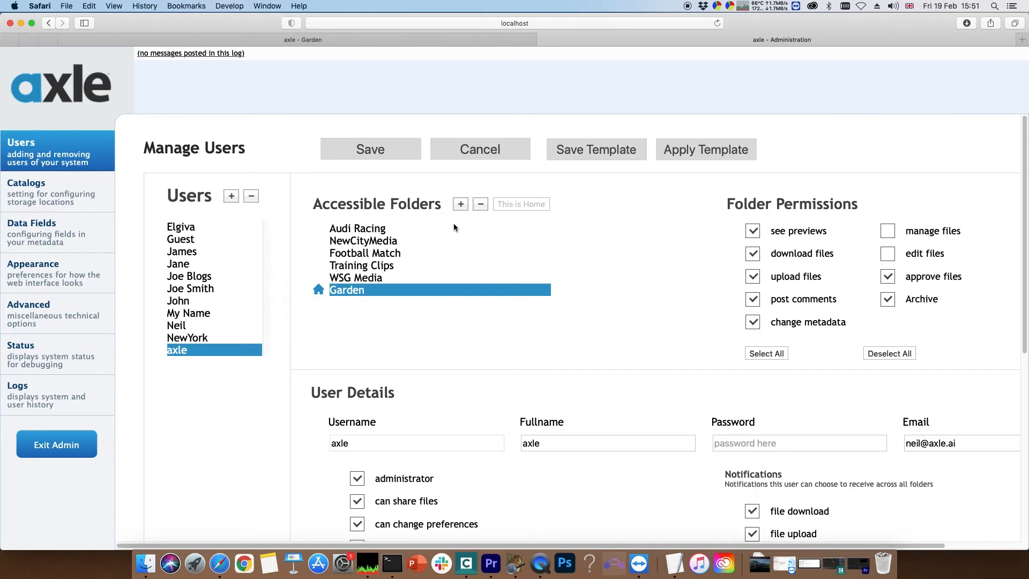
left_click(461, 204)
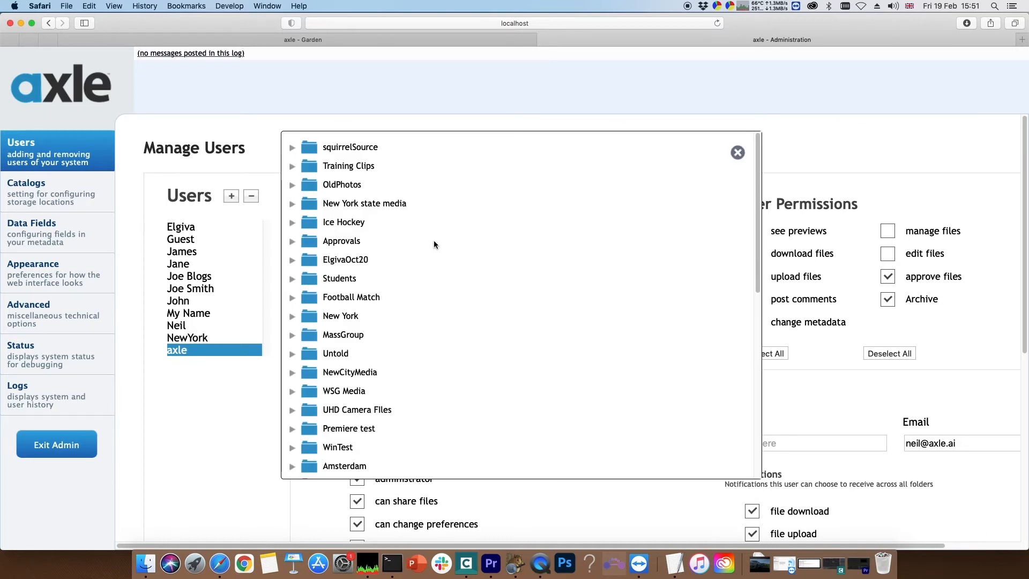
scroll(434, 244, "down", 8)
scroll(434, 244, "down", 8)
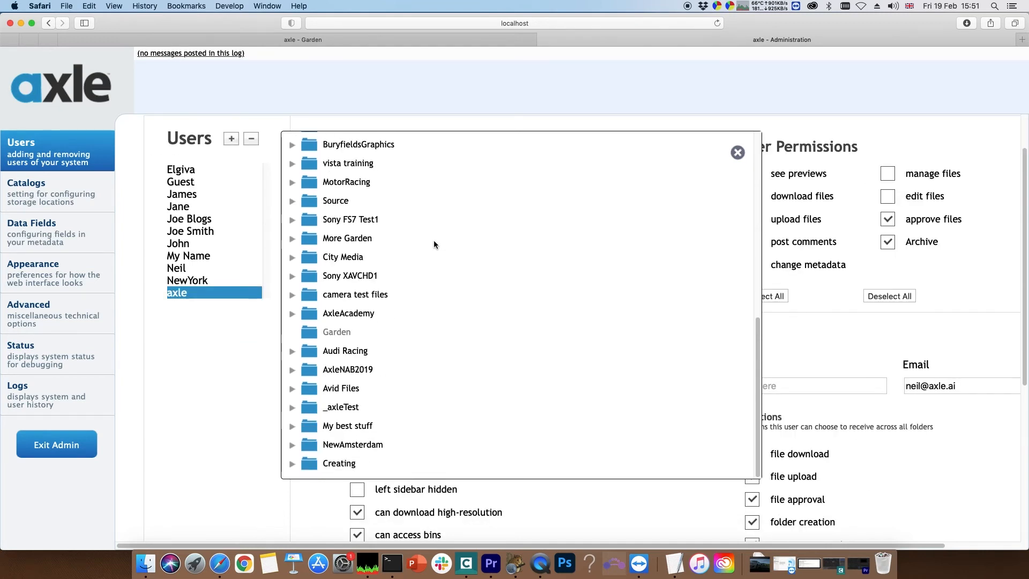
left_click(338, 464)
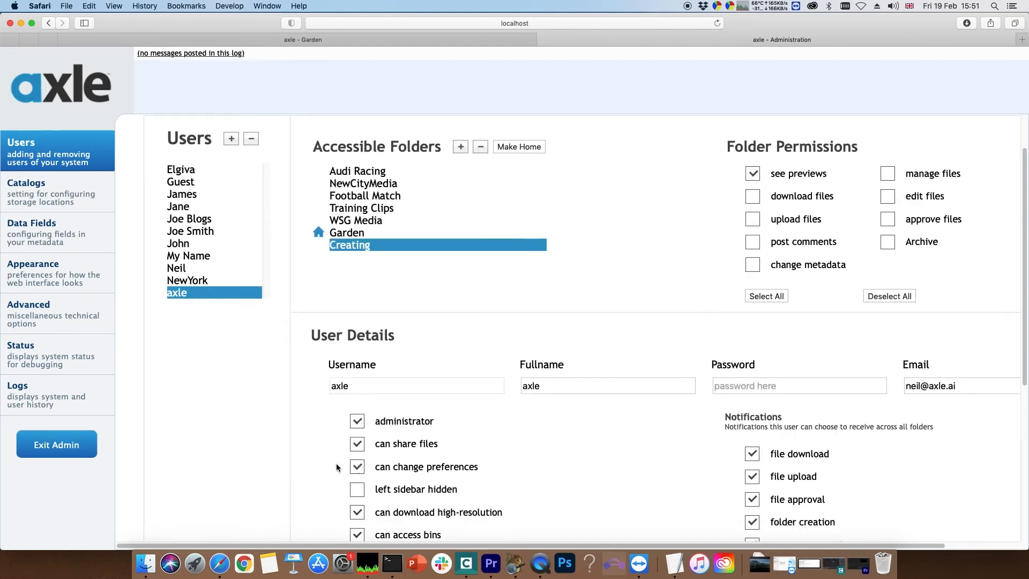
- Grant the axle user all folder permissions for the Creating catalog and save the user
scroll(503, 266, "up", 3)
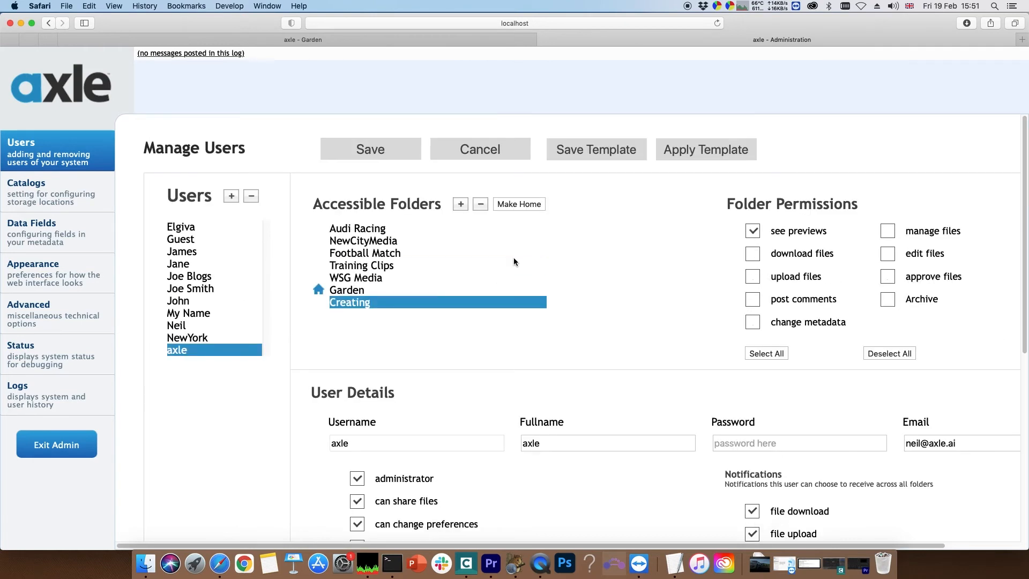
left_click(770, 353)
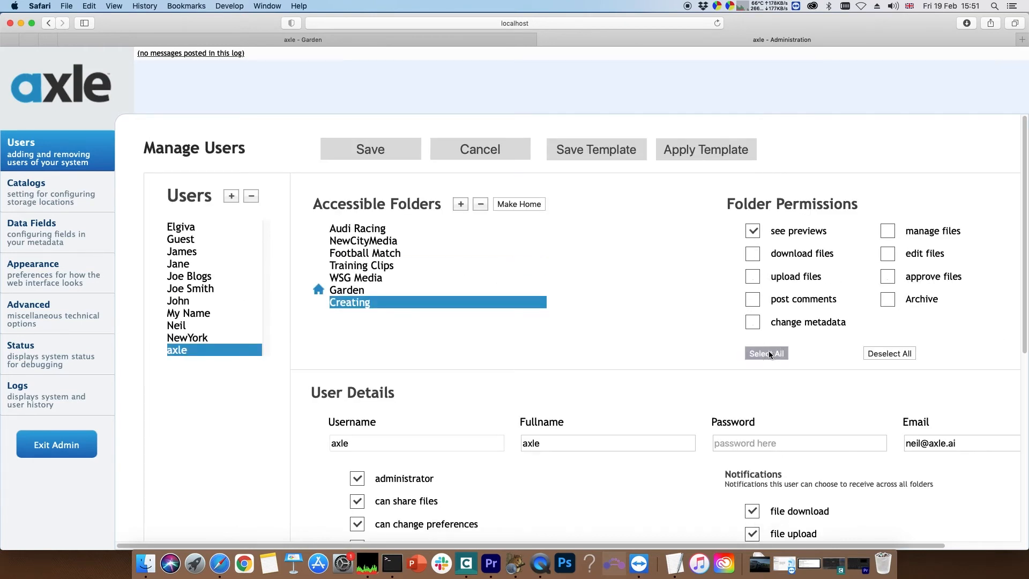
left_click(392, 155)
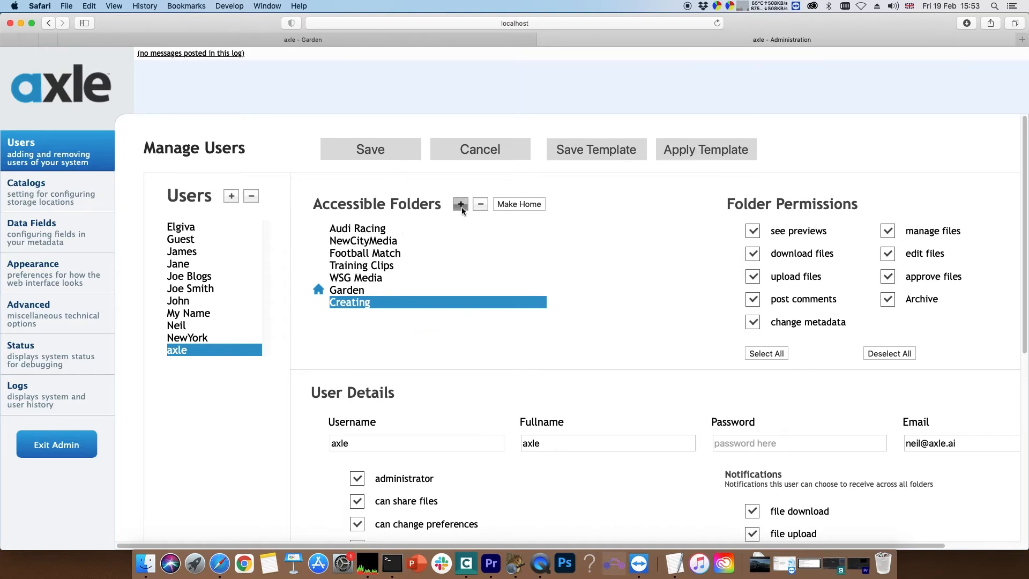
- Add the whole NewAmsterdam catalog to the axle user's accessible folders
left_click(461, 207)
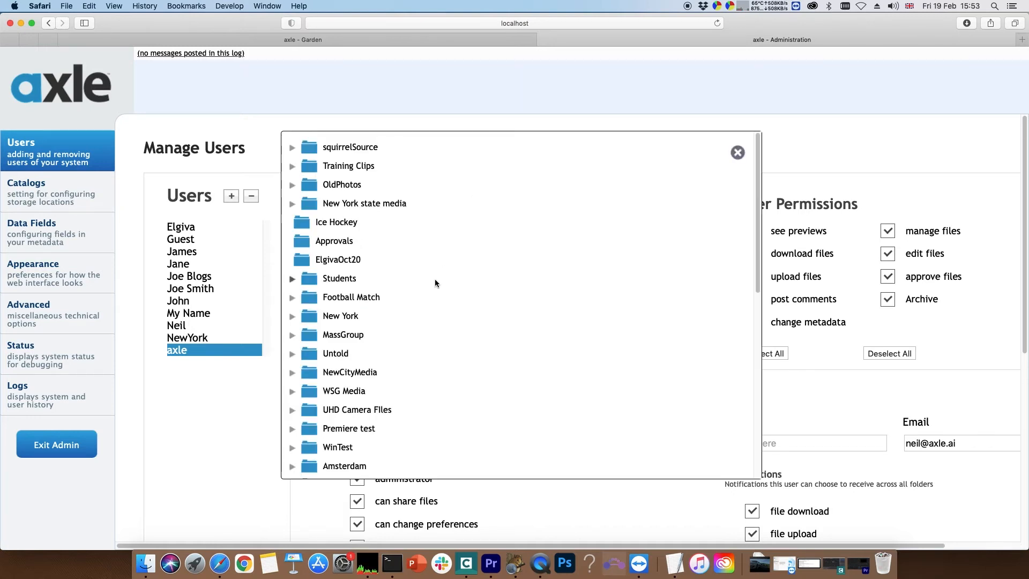
scroll(429, 289, "down", 10)
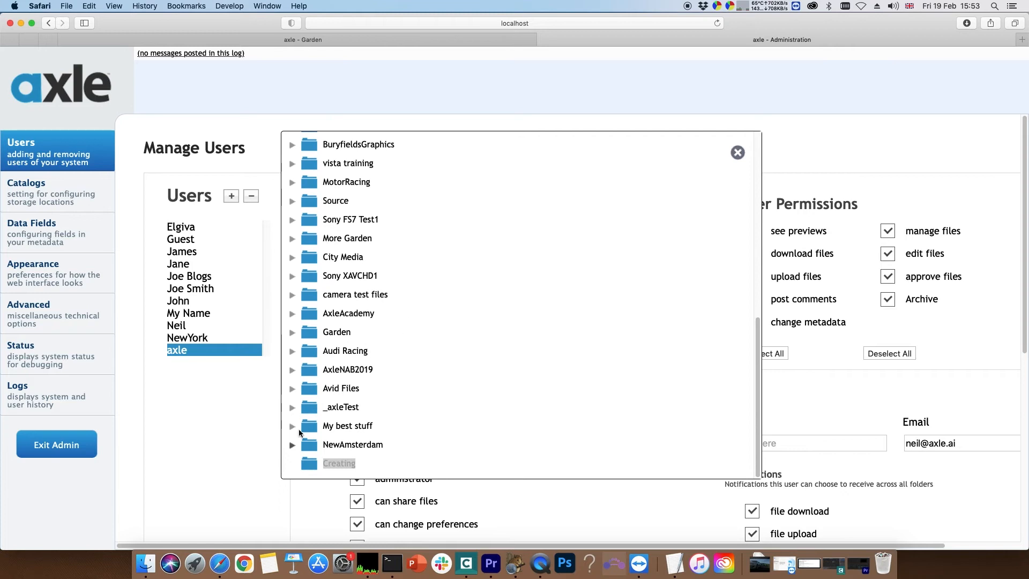
left_click(292, 447)
scroll(373, 426, "down", 2)
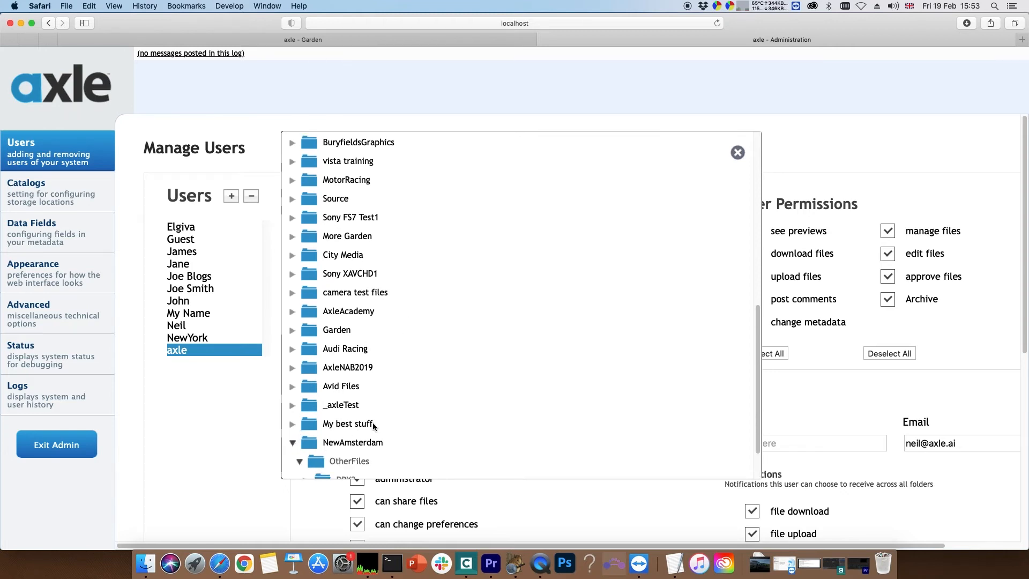
scroll(374, 425, "down", 1)
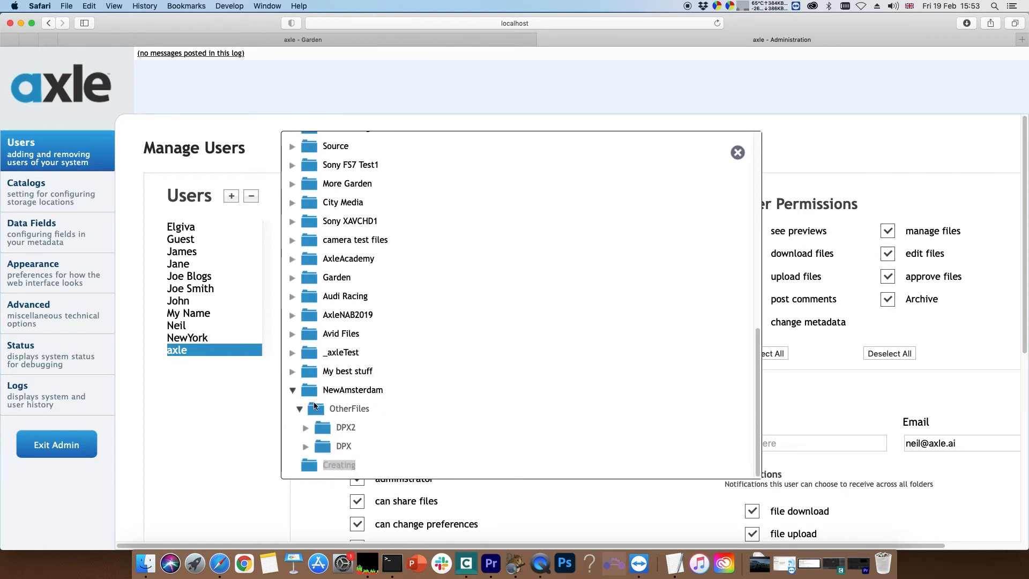
double_click(343, 389)
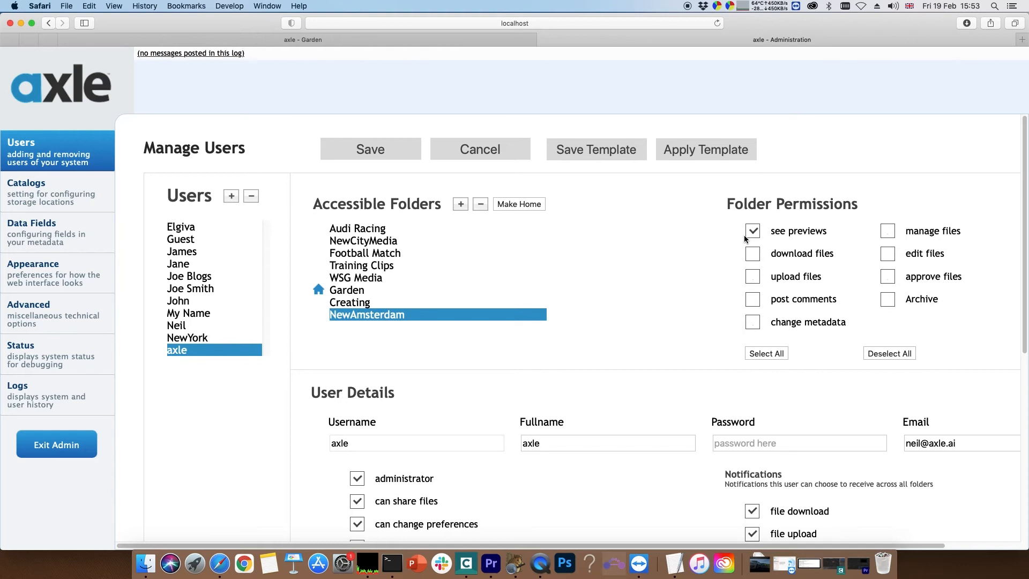
- Allow previews, downloads, uploads, comments, metadata changes, approvals and archiving for NewAmsterdam, leave managing and editing files off, and save the user
left_click(752, 276)
left_click(750, 300)
left_click(752, 322)
left_click(886, 232)
left_click(886, 255)
left_click(886, 234)
left_click(884, 255)
left_click(886, 277)
left_click(888, 303)
left_click(370, 152)
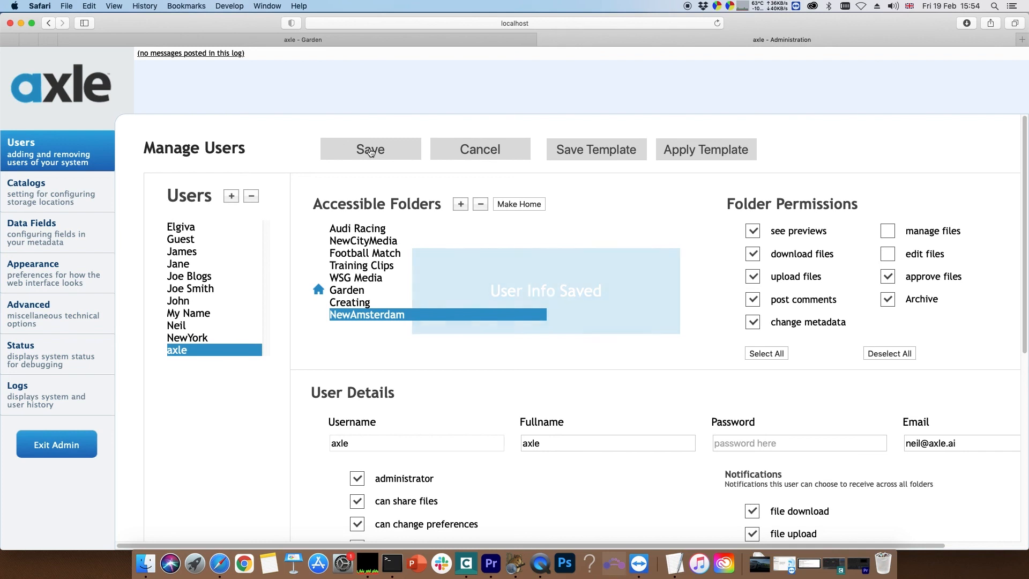
- Return from the administration page to the Garden media browser page
left_click(313, 41)
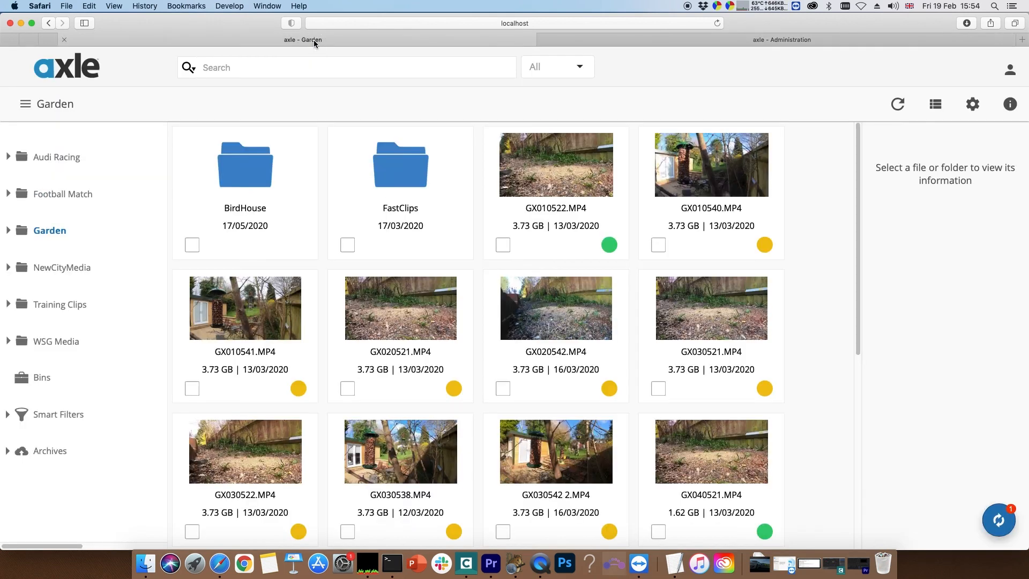